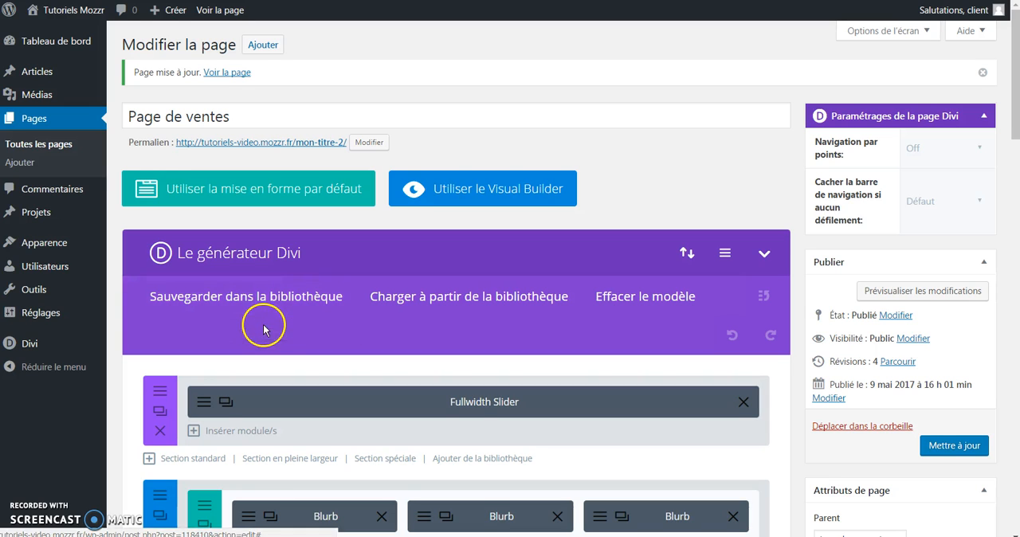
# Step: Review the section and module layout of Page de ventes in the Divi builder
pyautogui.scroll(-2, 255, 311)
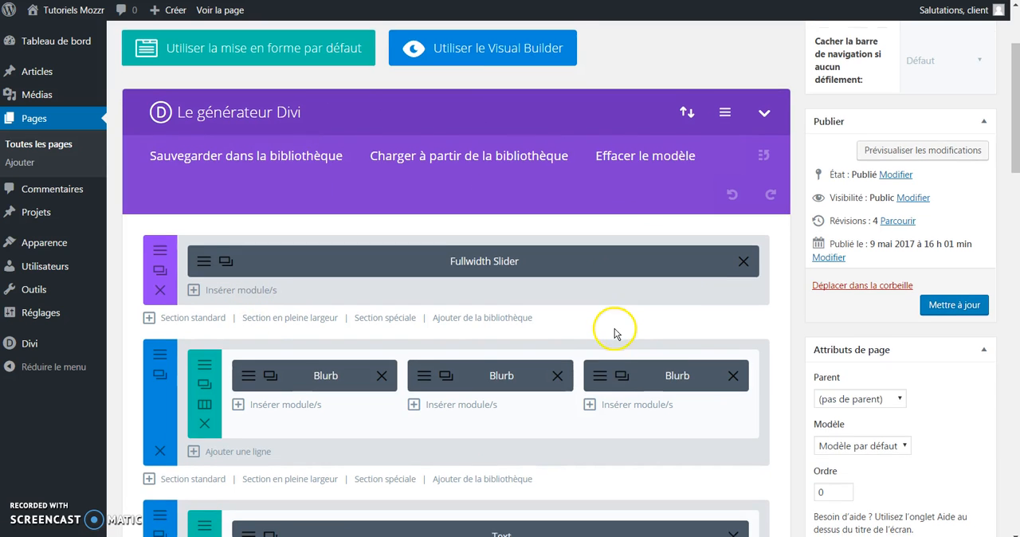
pyautogui.scroll(-4, 615, 330)
pyautogui.scroll(-4, 466, 322)
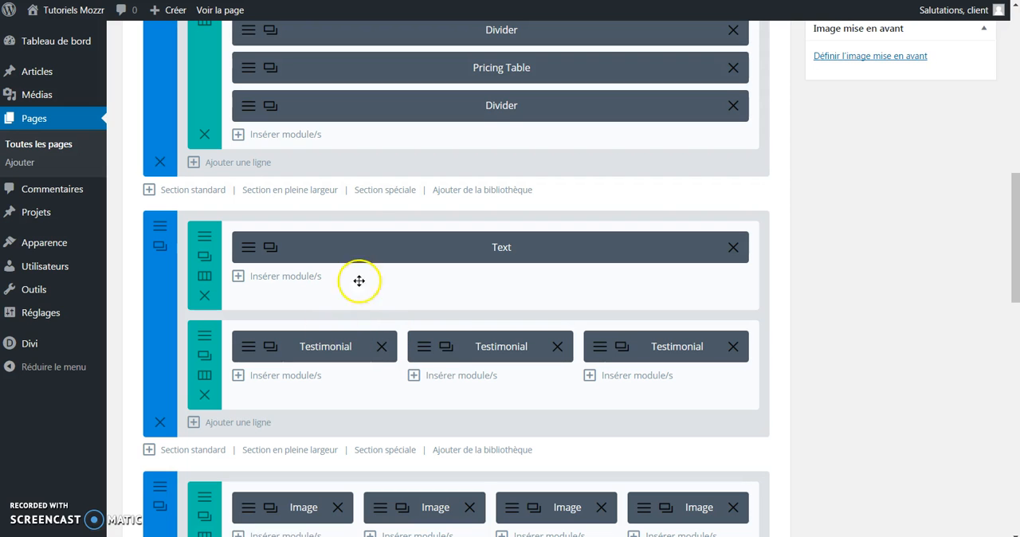
pyautogui.scroll(-1, 423, 409)
pyautogui.scroll(-4, 421, 409)
pyautogui.scroll(12, 456, 405)
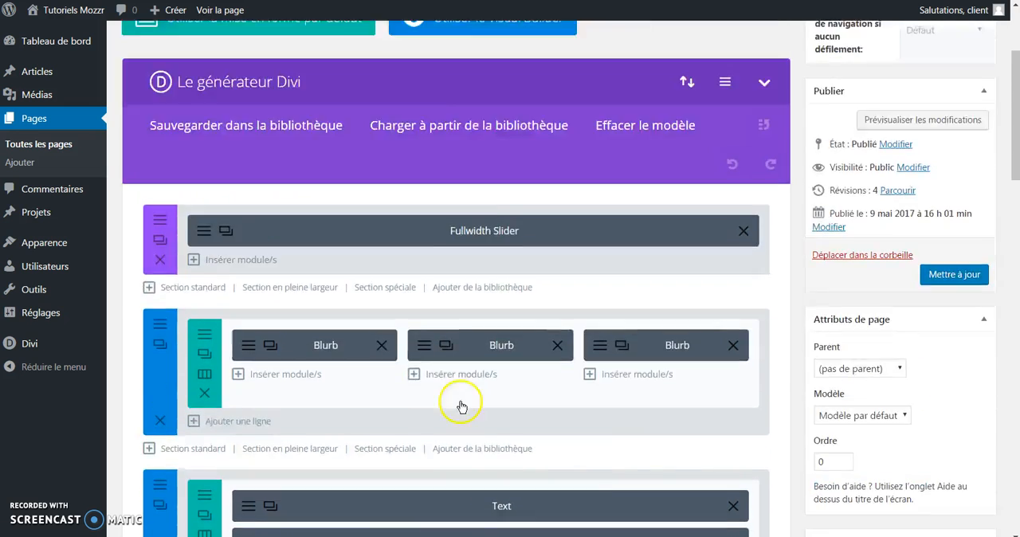
pyautogui.click(949, 457)
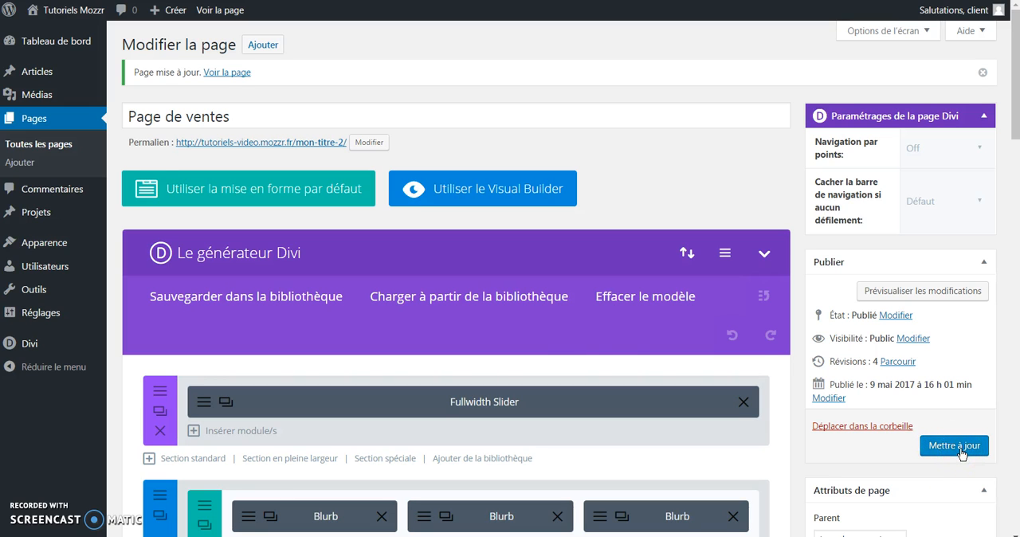
pyautogui.scroll(-1, 542, 333)
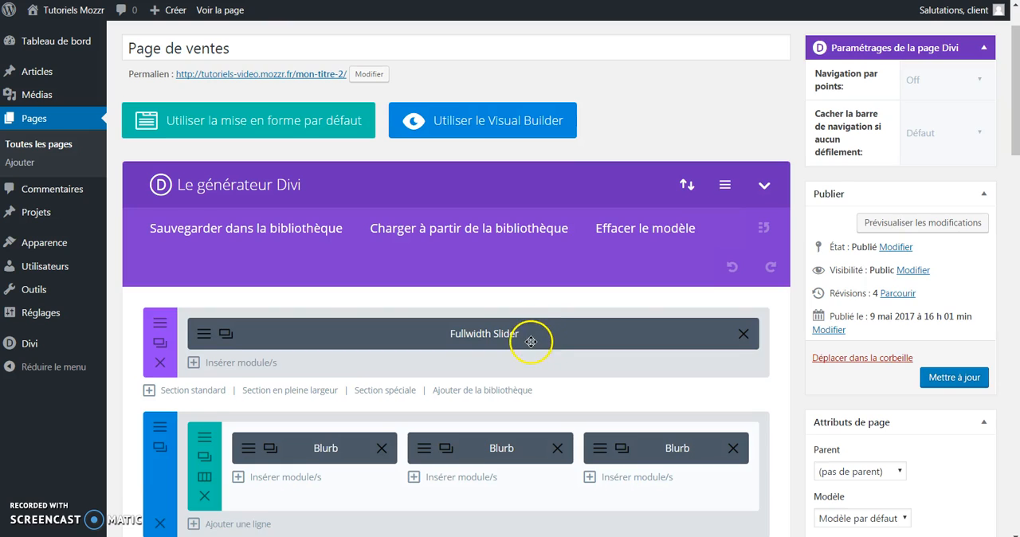
pyautogui.scroll(1, 531, 341)
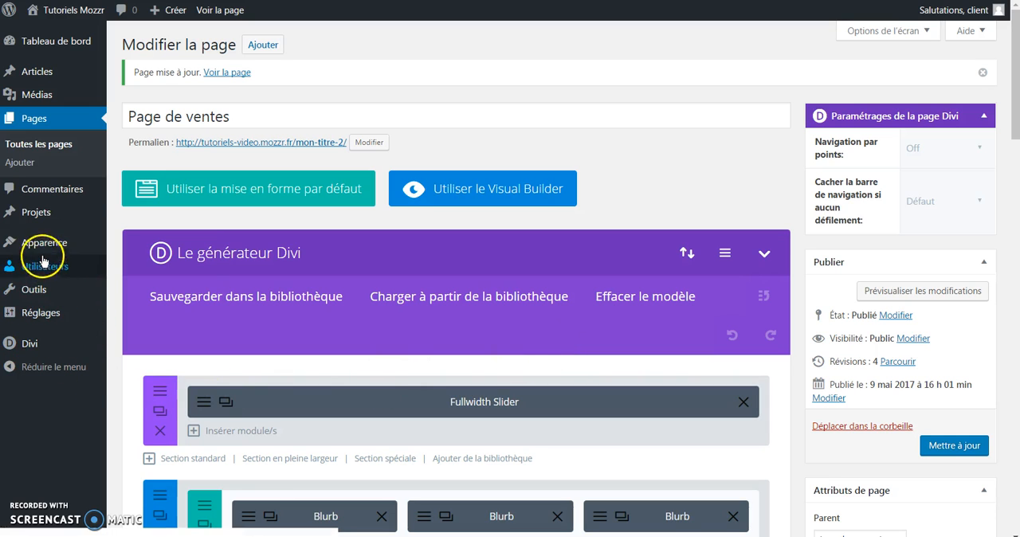
# Step: Open the site's menu management and choose Menu principal as the menu to edit
pyautogui.moveTo(15, 252)
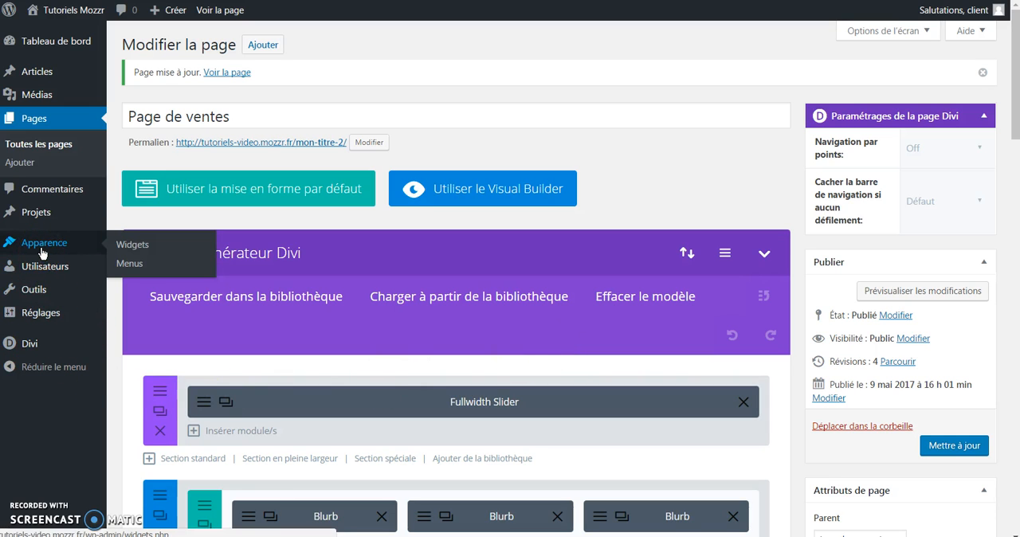
pyautogui.click(57, 249)
pyautogui.click(130, 265)
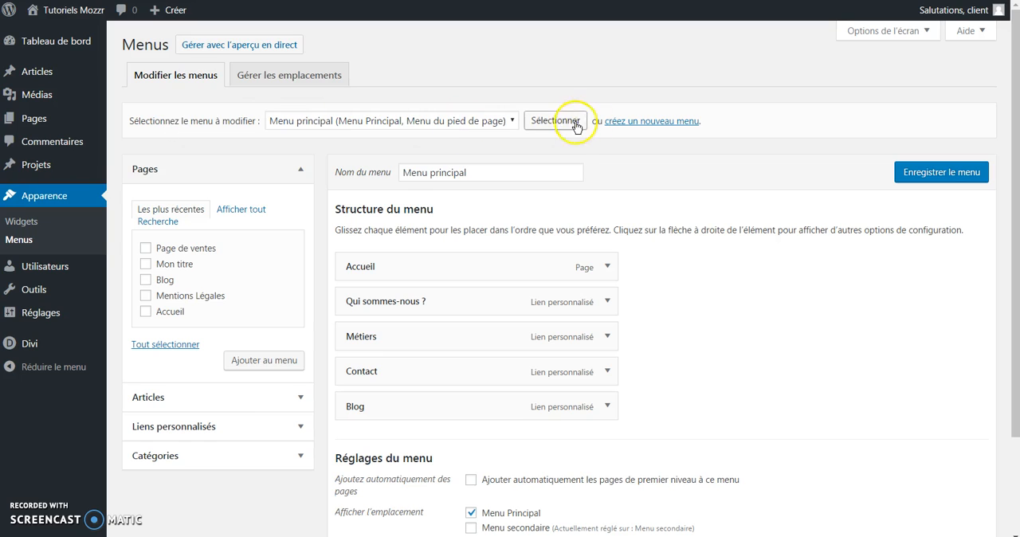
pyautogui.click(468, 123)
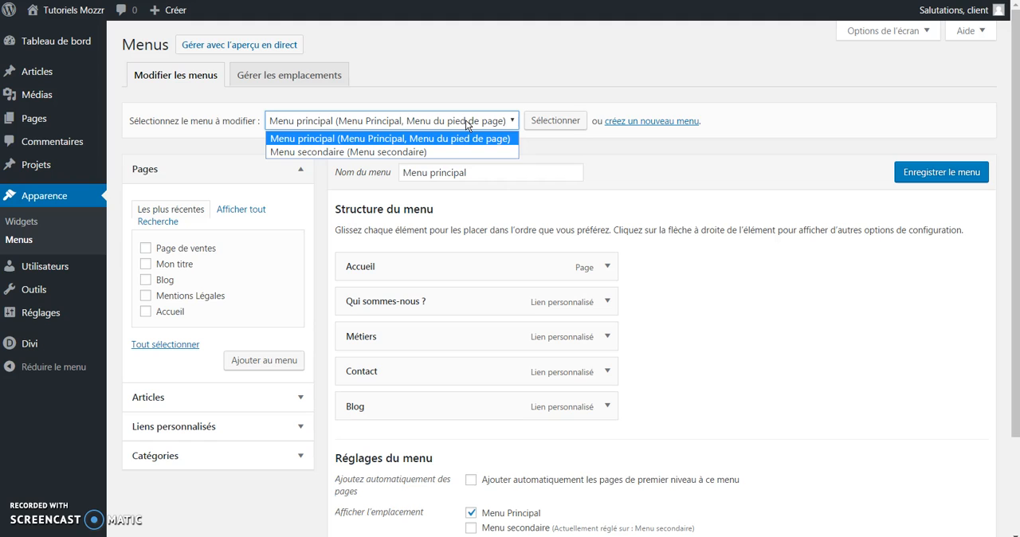
pyautogui.click(493, 121)
pyautogui.click(547, 122)
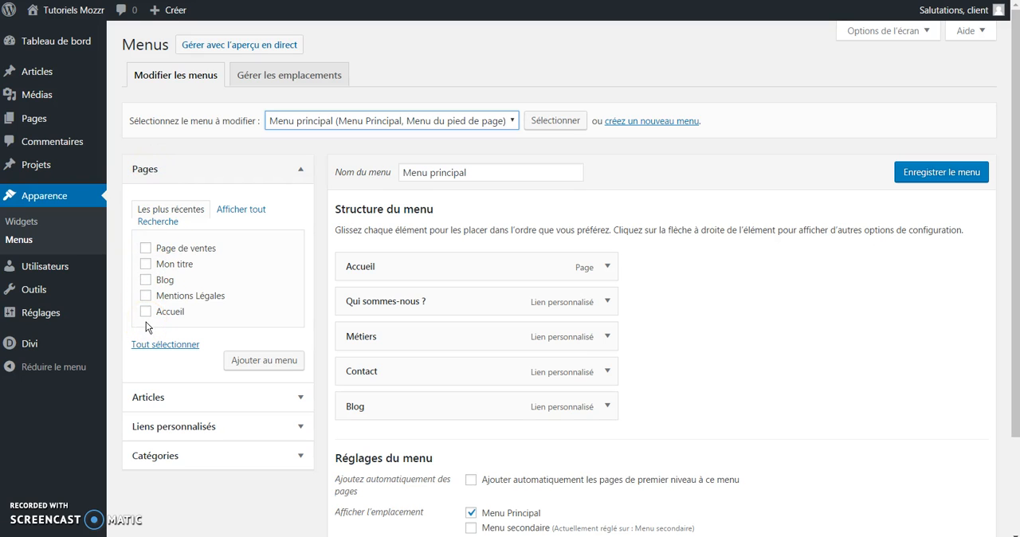
# Step: Add the Page de ventes page to Menu principal
pyautogui.click(240, 210)
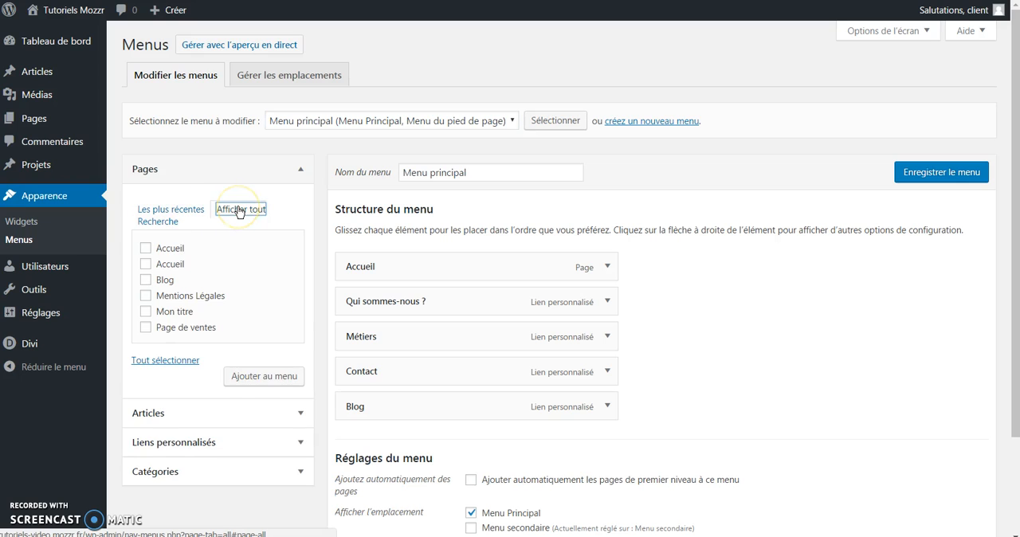
pyautogui.click(157, 212)
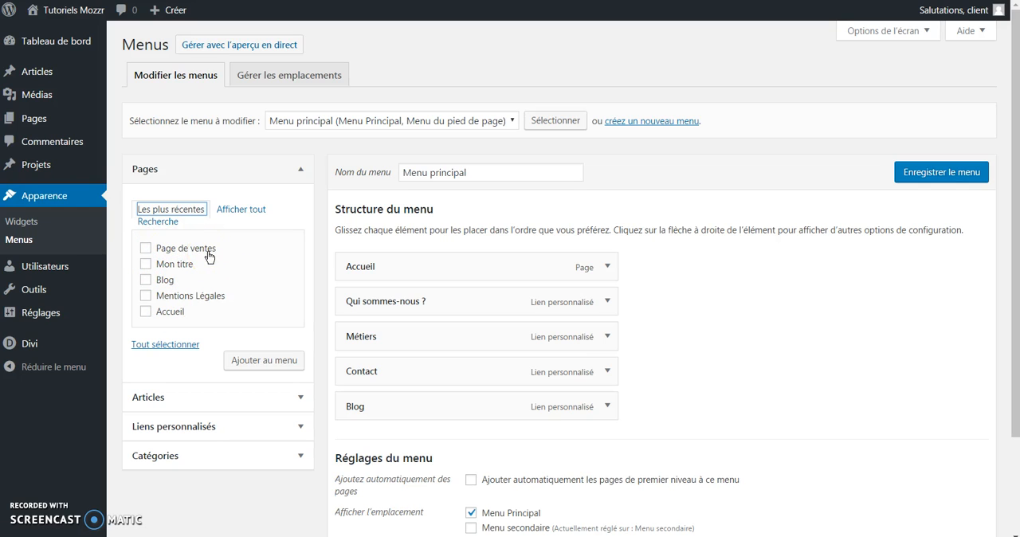
pyautogui.click(146, 248)
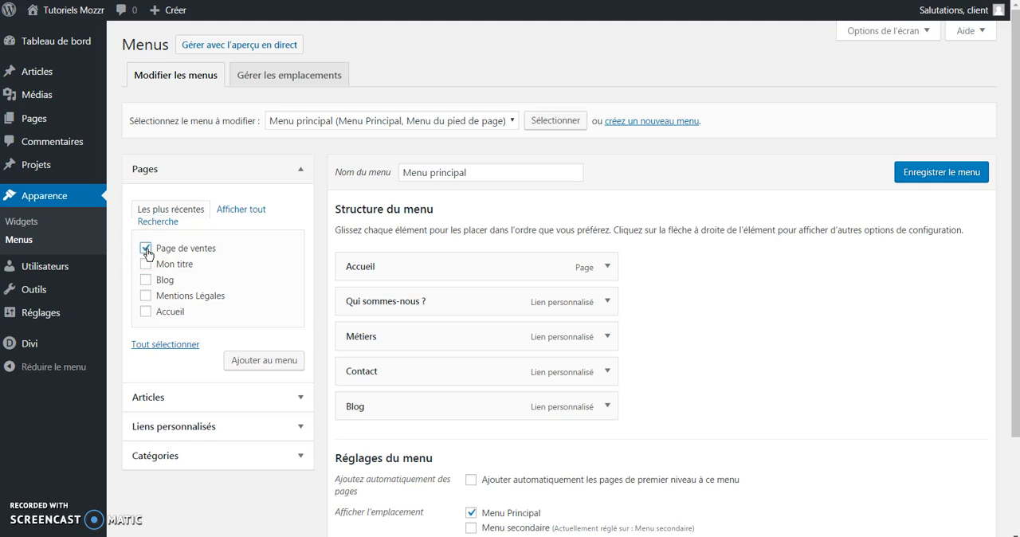
pyautogui.click(245, 368)
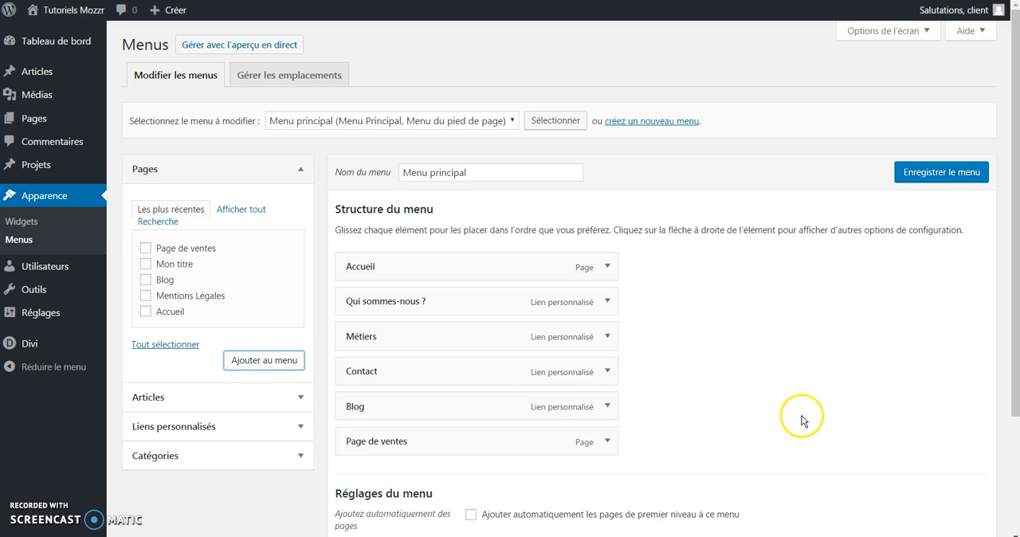
# Step: Nest Page de ventes as a sub-item directly under Métiers in the menu structure and save the menu
pyautogui.scroll(-2, 765, 427)
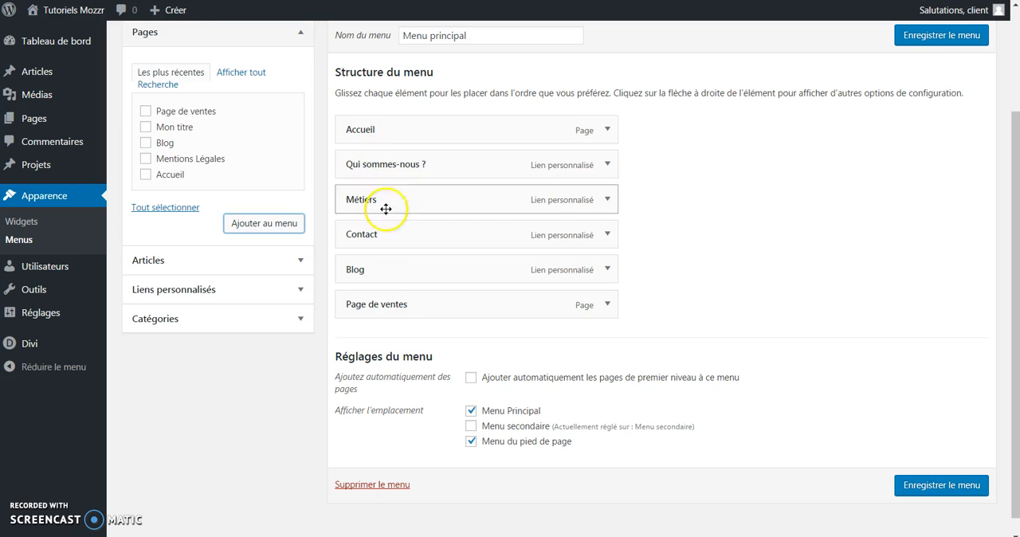
pyautogui.click(383, 307)
pyautogui.moveTo(384, 307); pyautogui.dragTo(385, 257)
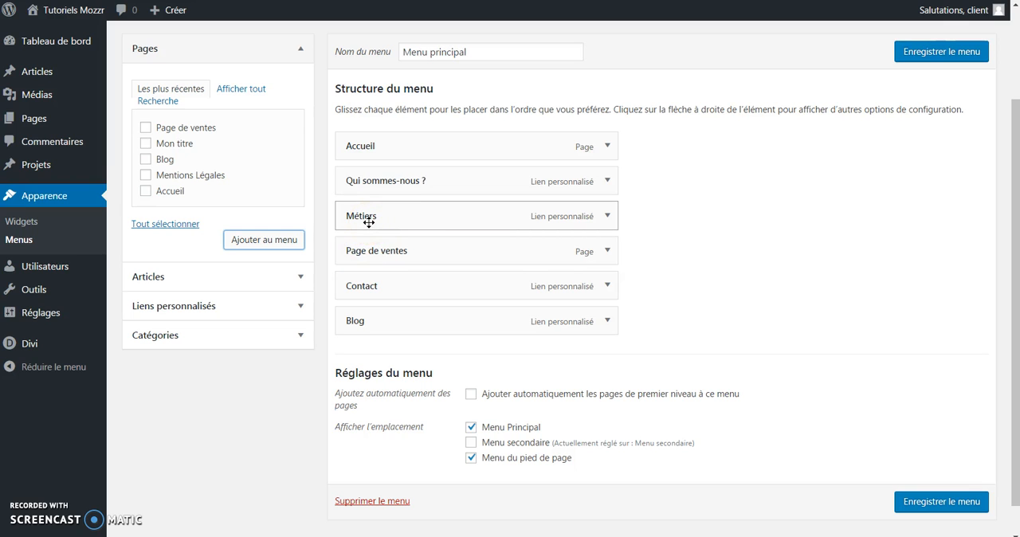
pyautogui.moveTo(383, 239)
pyautogui.mouseDown()
pyautogui.moveTo(344, 250)
pyautogui.moveTo(394, 250)
pyautogui.mouseUp()
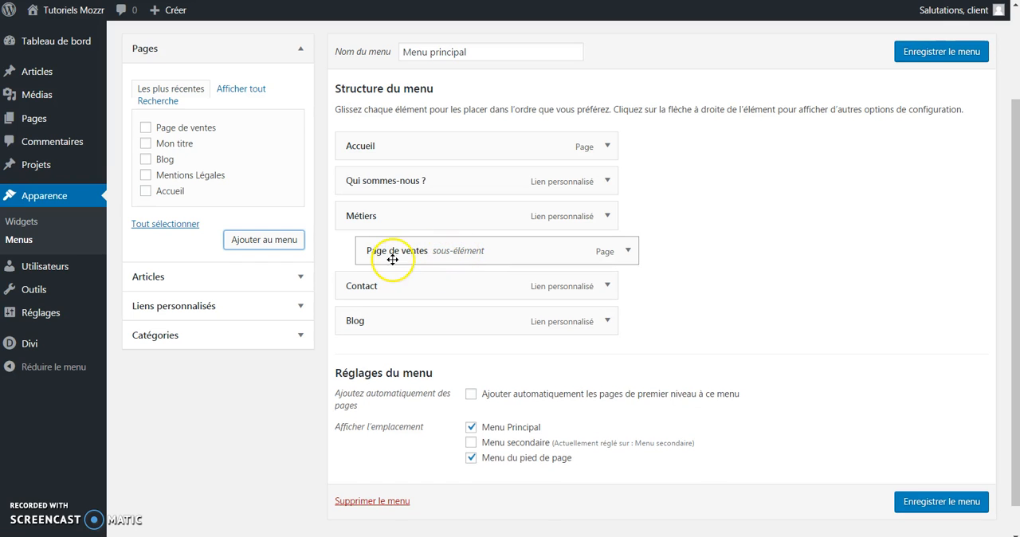
pyautogui.click(381, 217)
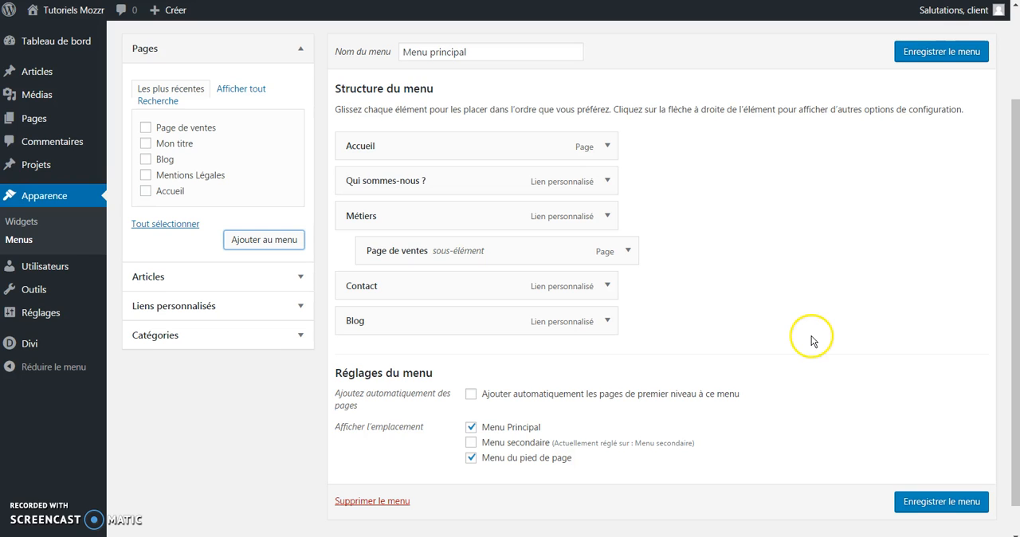
pyautogui.click(933, 61)
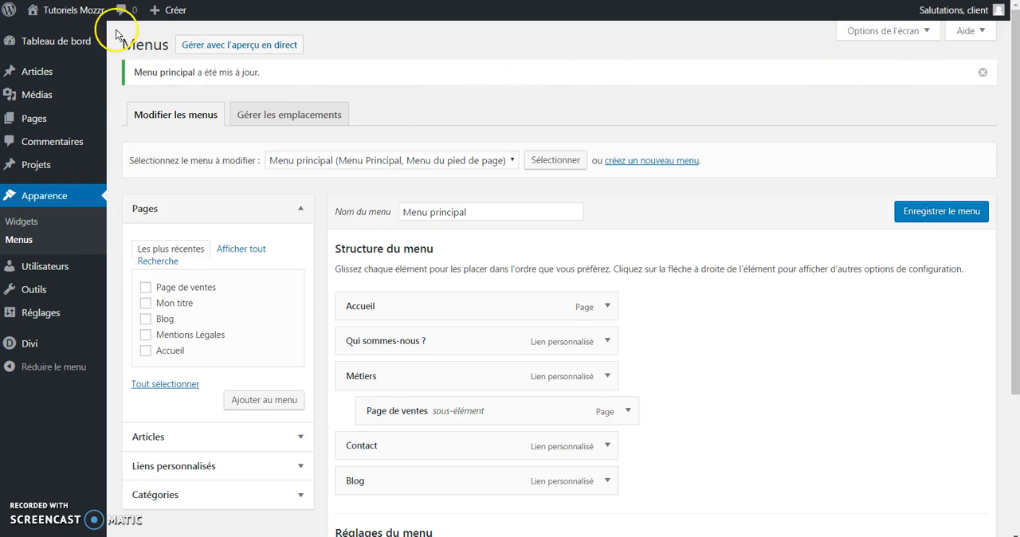
# Step: Visit the live site, open Page de ventes from the Métiers submenu and look through its content
pyautogui.rightClick(74, 13)
pyautogui.click(84, 18)
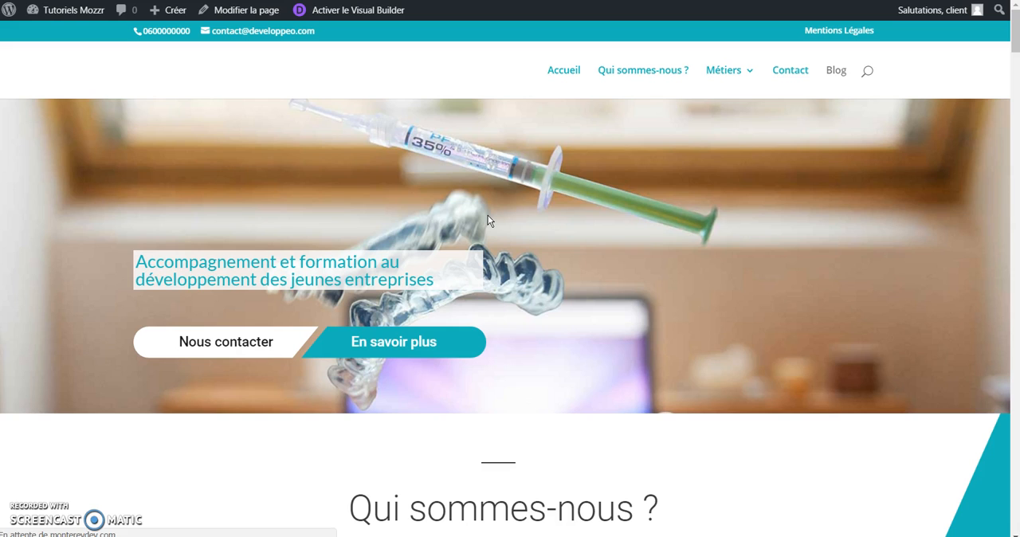
pyautogui.moveTo(722, 73)
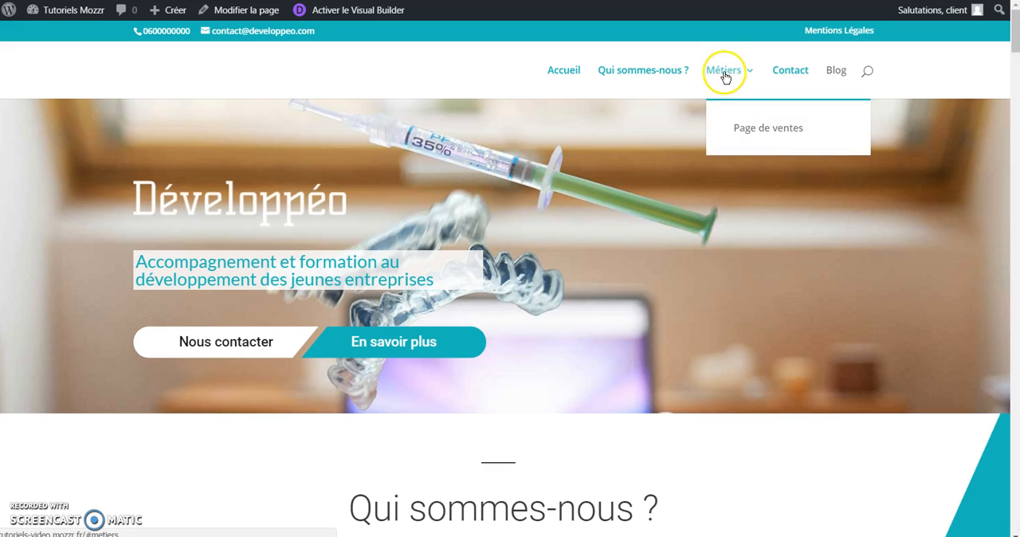
pyautogui.click(760, 131)
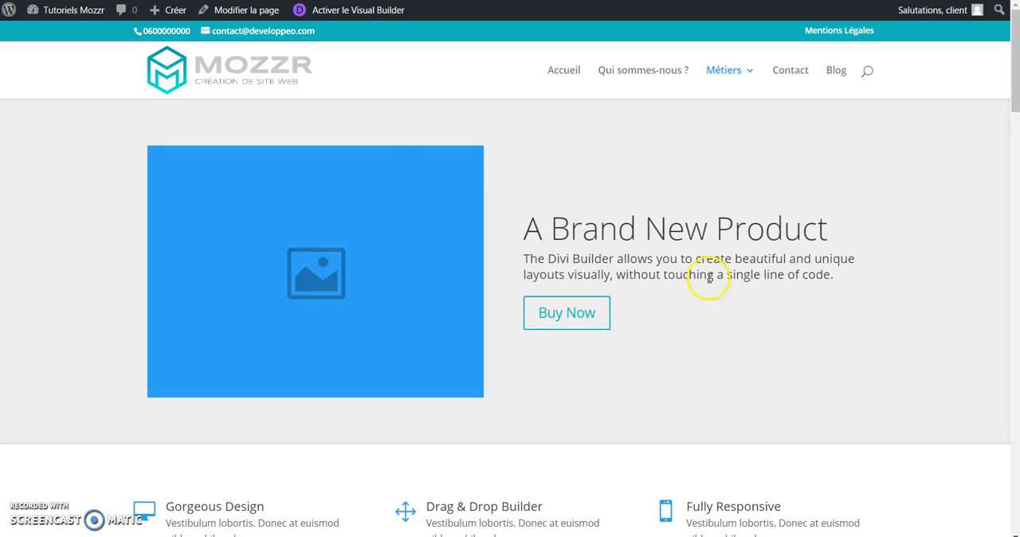
pyautogui.scroll(-4, 408, 337)
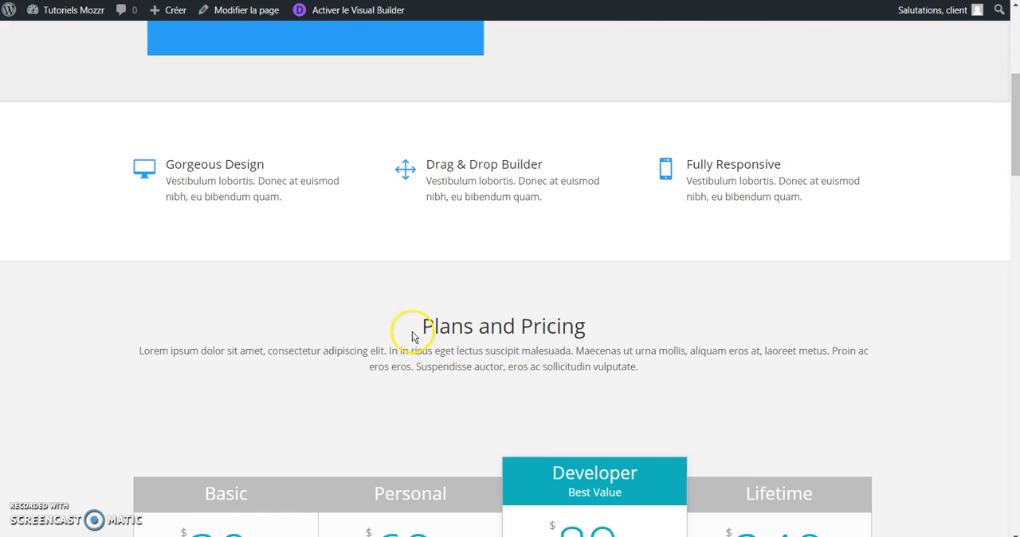
pyautogui.scroll(-5, 414, 338)
pyautogui.scroll(-8, 451, 391)
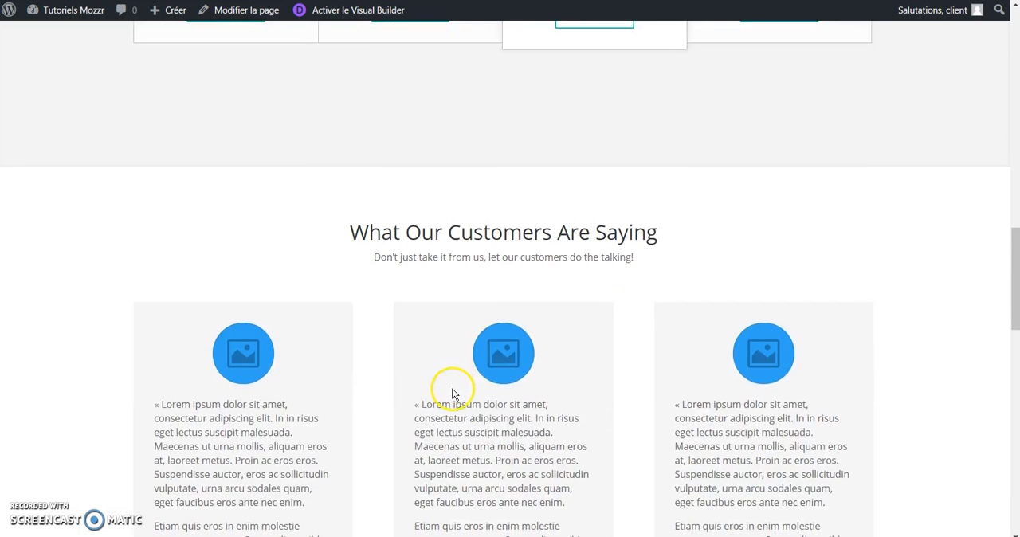
pyautogui.scroll(17, 455, 388)
pyautogui.scroll(2, 457, 391)
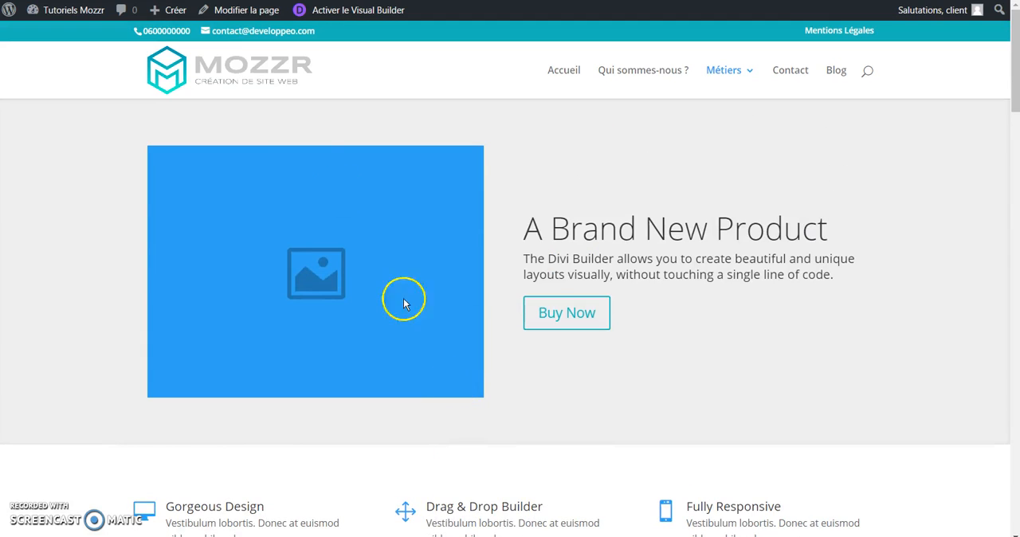
# Step: Open Page de ventes for editing from the live site
pyautogui.click(234, 13)
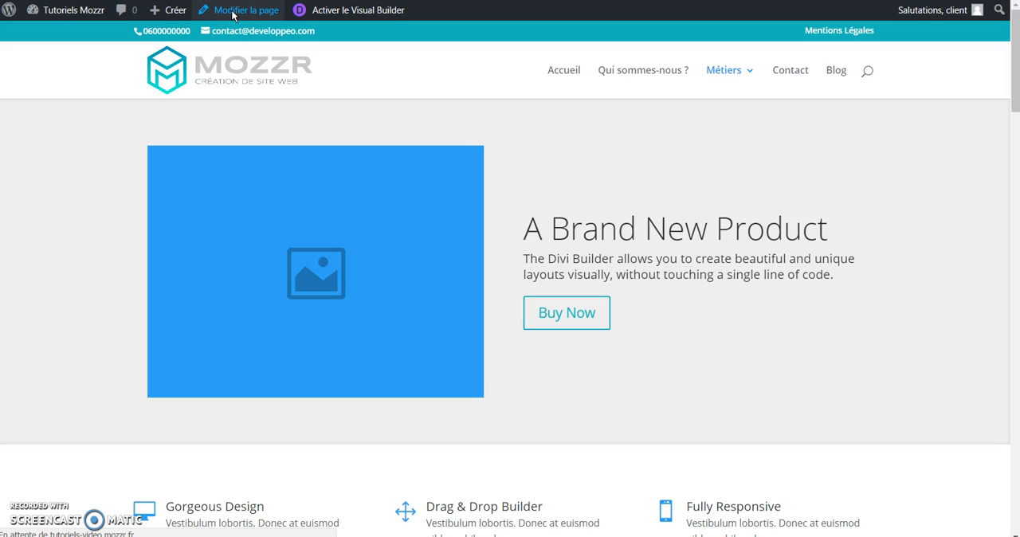